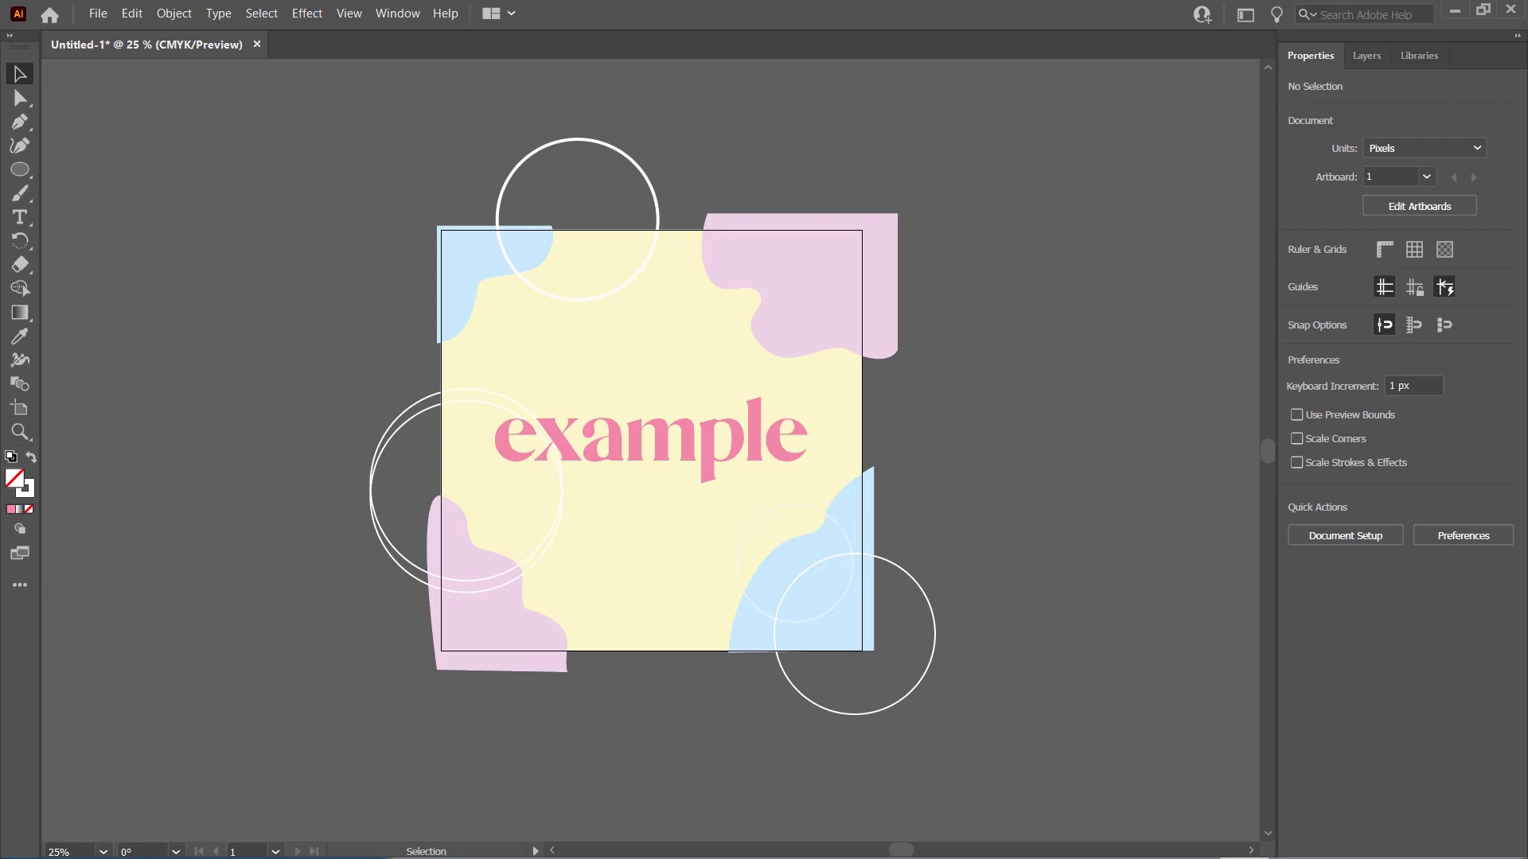
# Remove a stray small rectangle and draw a 1073 px rectangle corner to corner over the artboard.
pyautogui.click(21, 169)
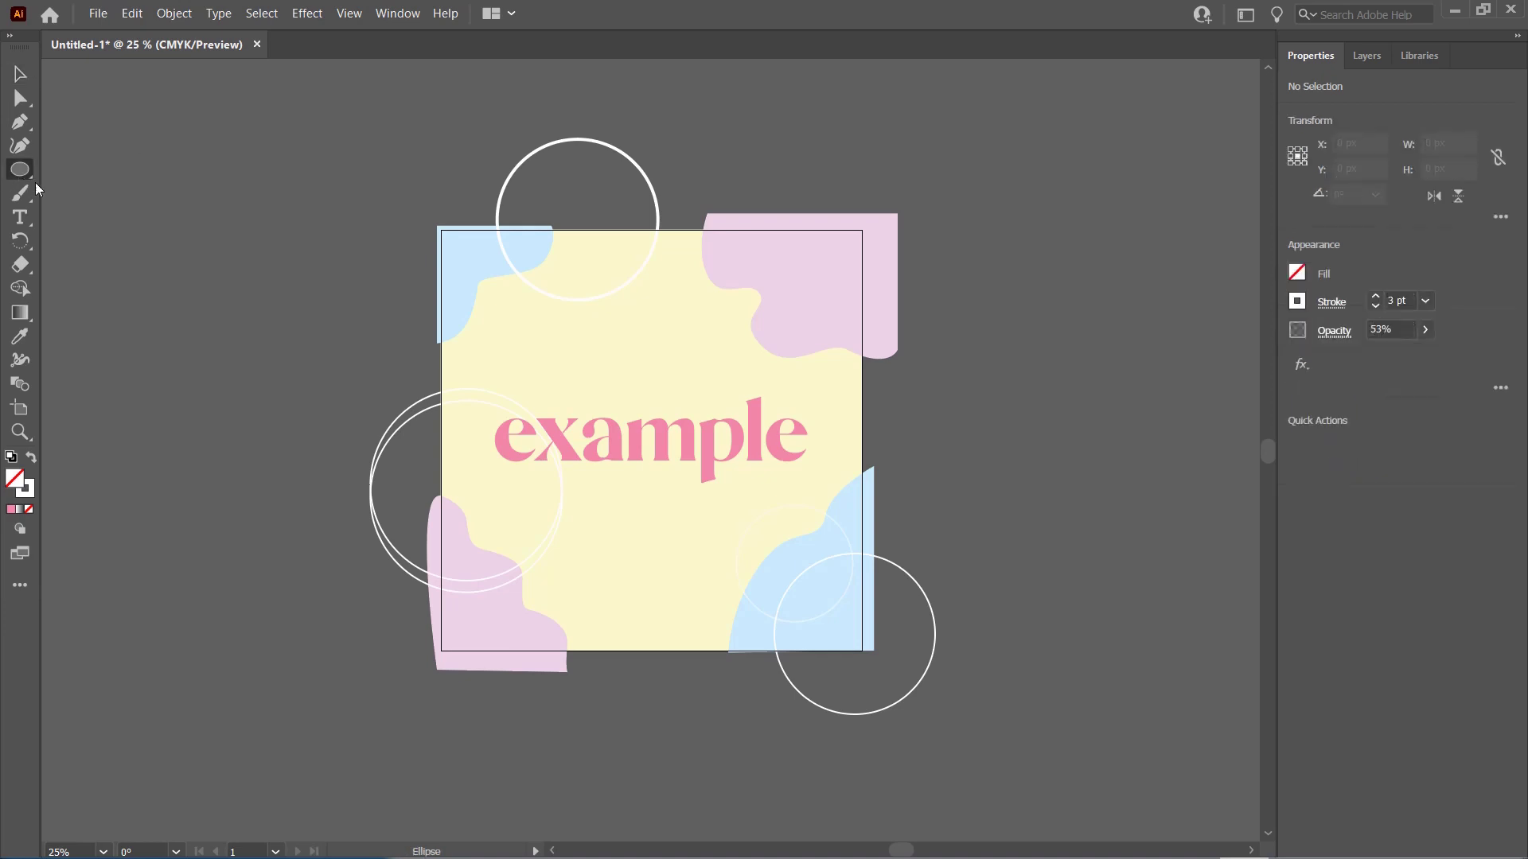
pyautogui.moveTo(20, 171); pyautogui.dragTo(74, 179)
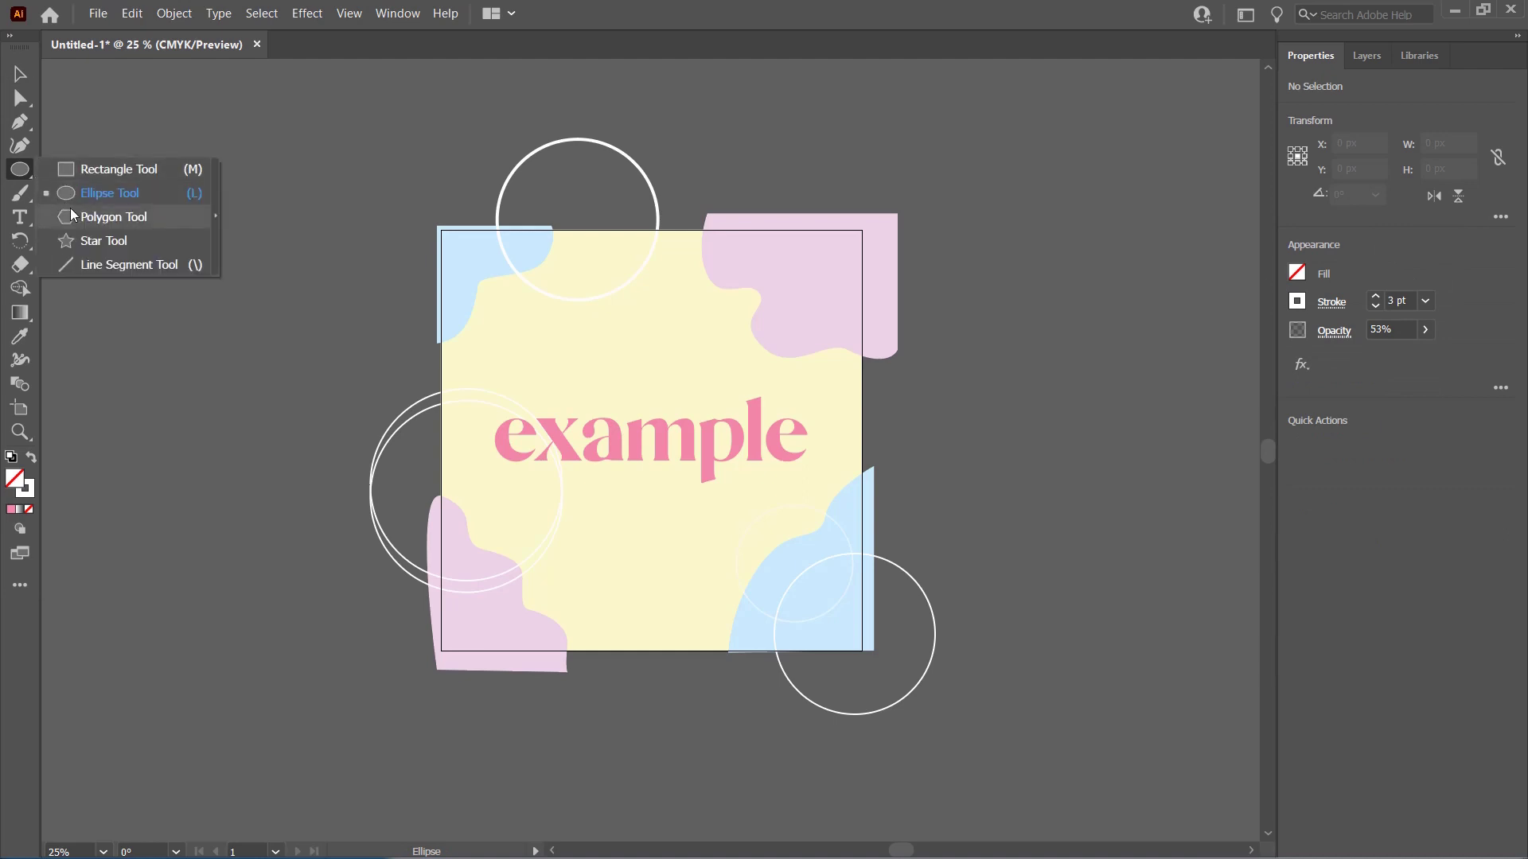
pyautogui.click(118, 168)
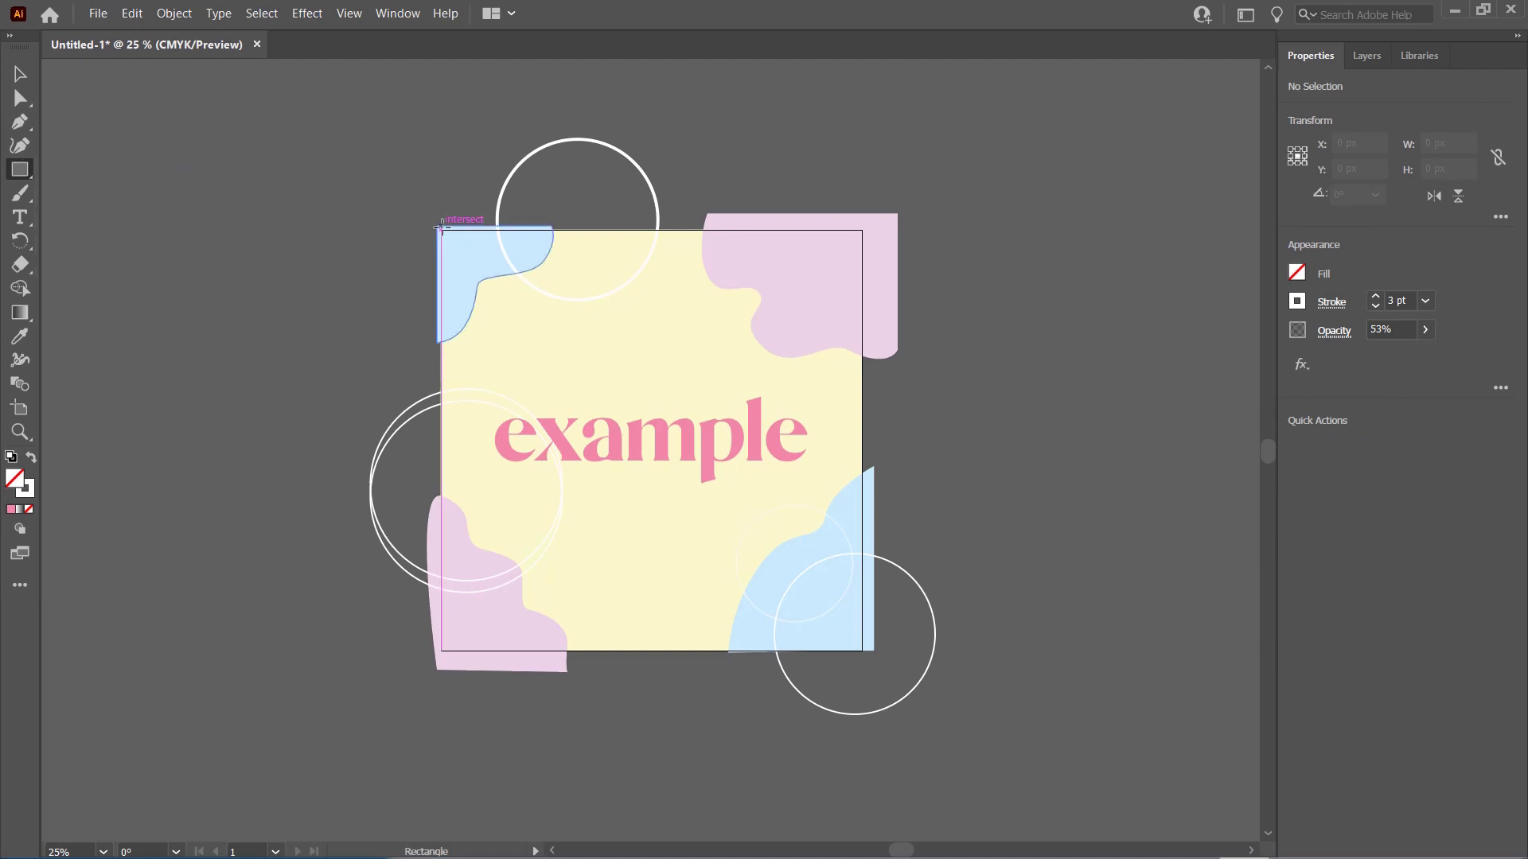
pyautogui.moveTo(444, 235); pyautogui.dragTo(460, 252)
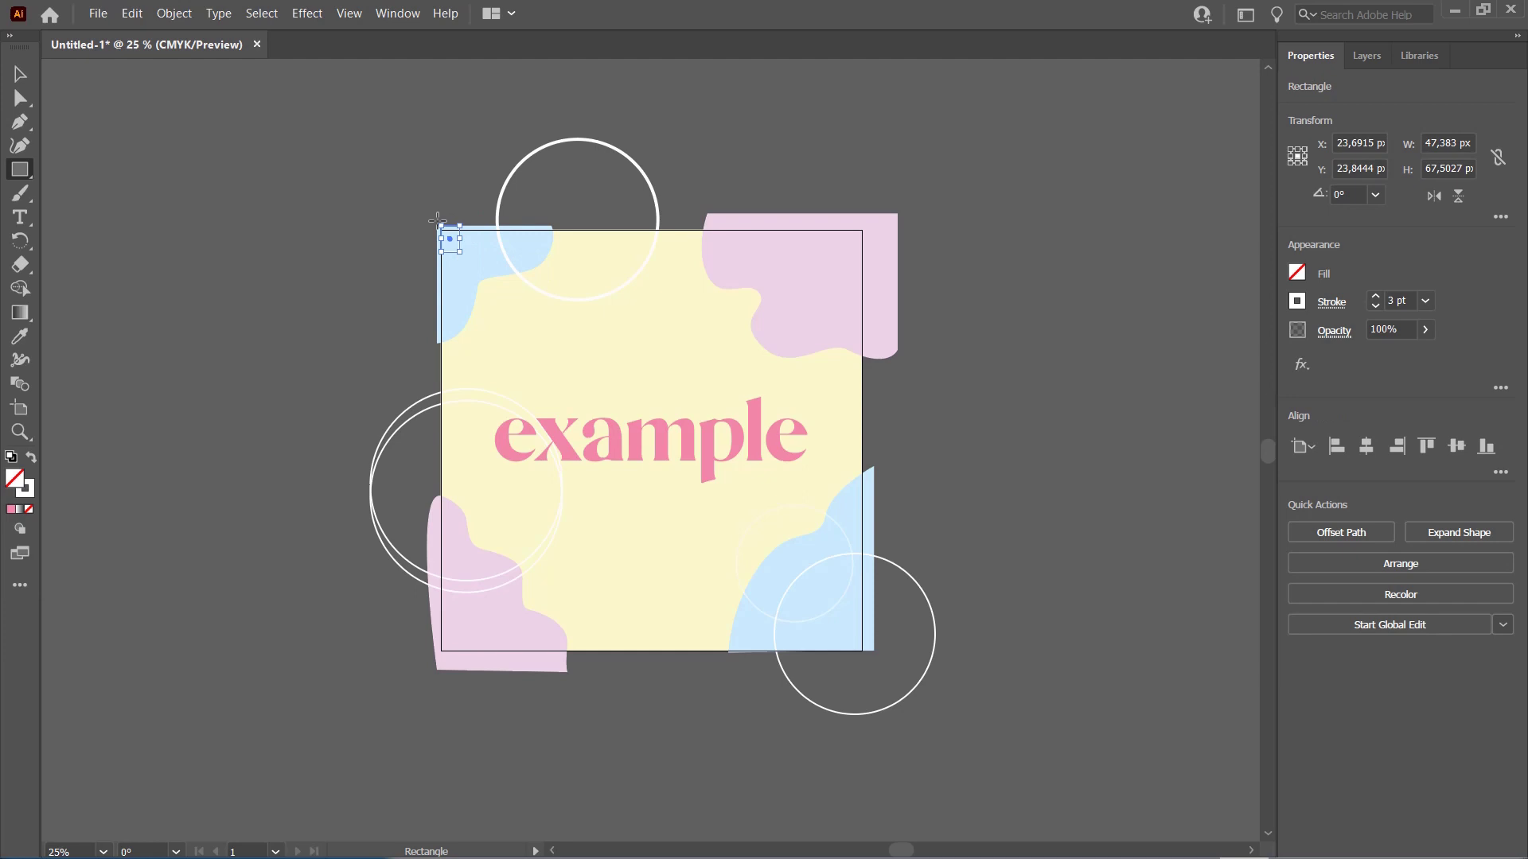
pyautogui.press('Delete')
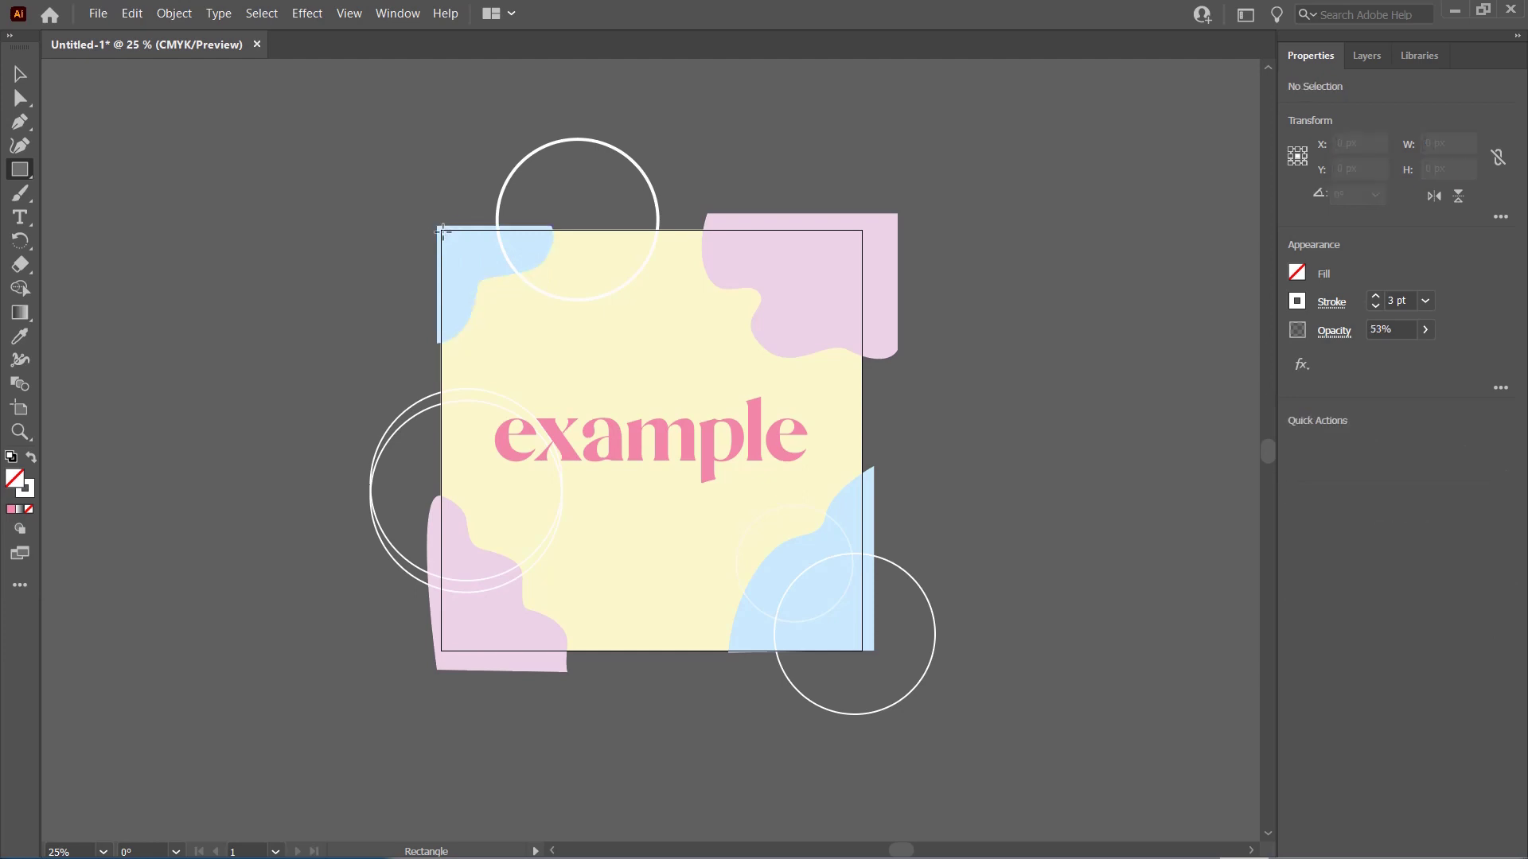
pyautogui.moveTo(443, 234); pyautogui.dragTo(865, 650)
pyautogui.click(21, 74)
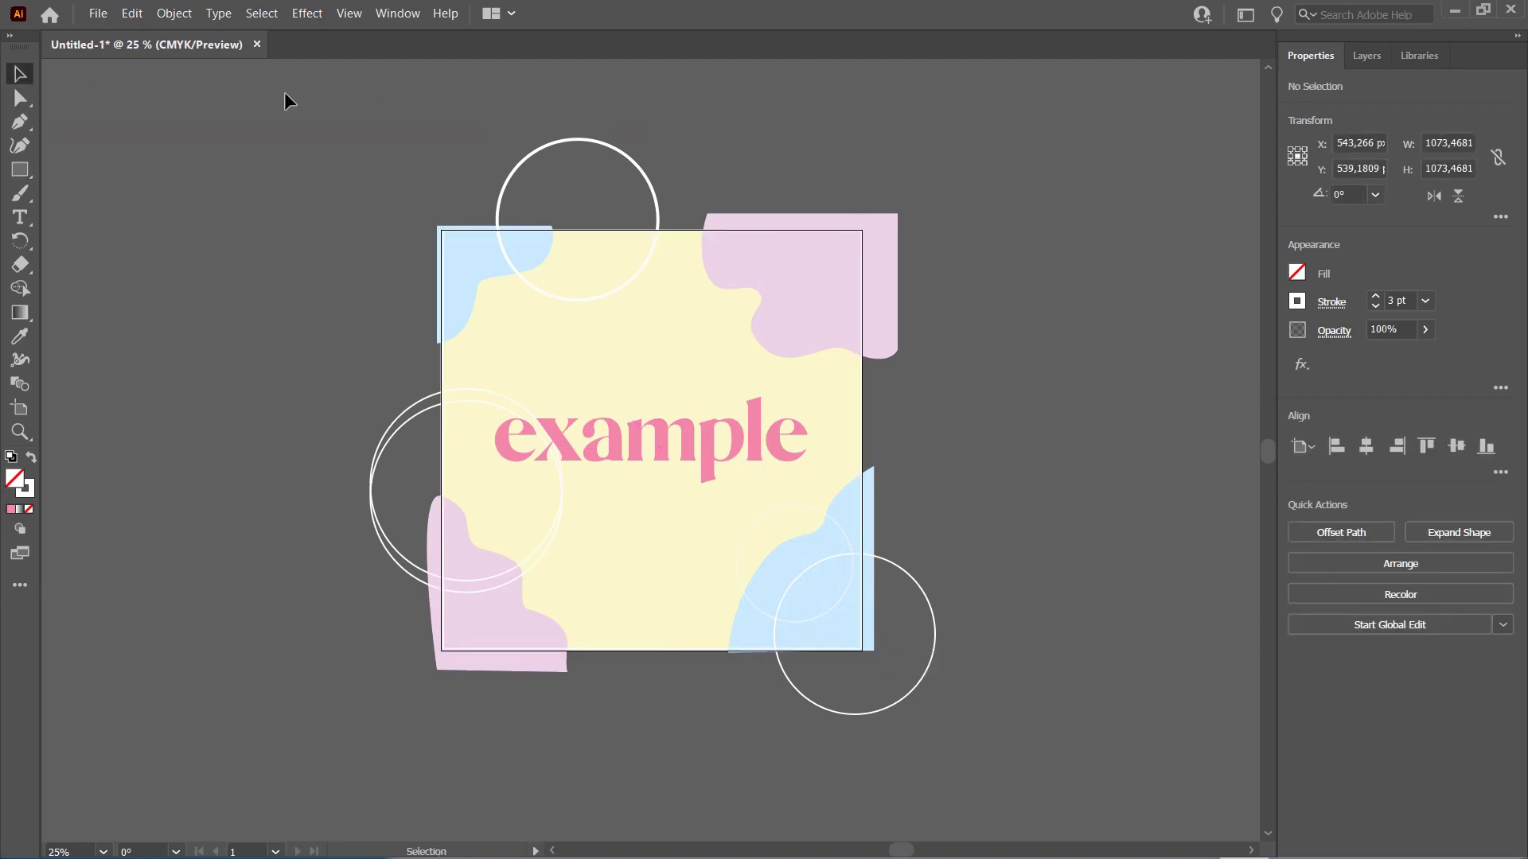
pyautogui.hotkey('ctrl', 'a')
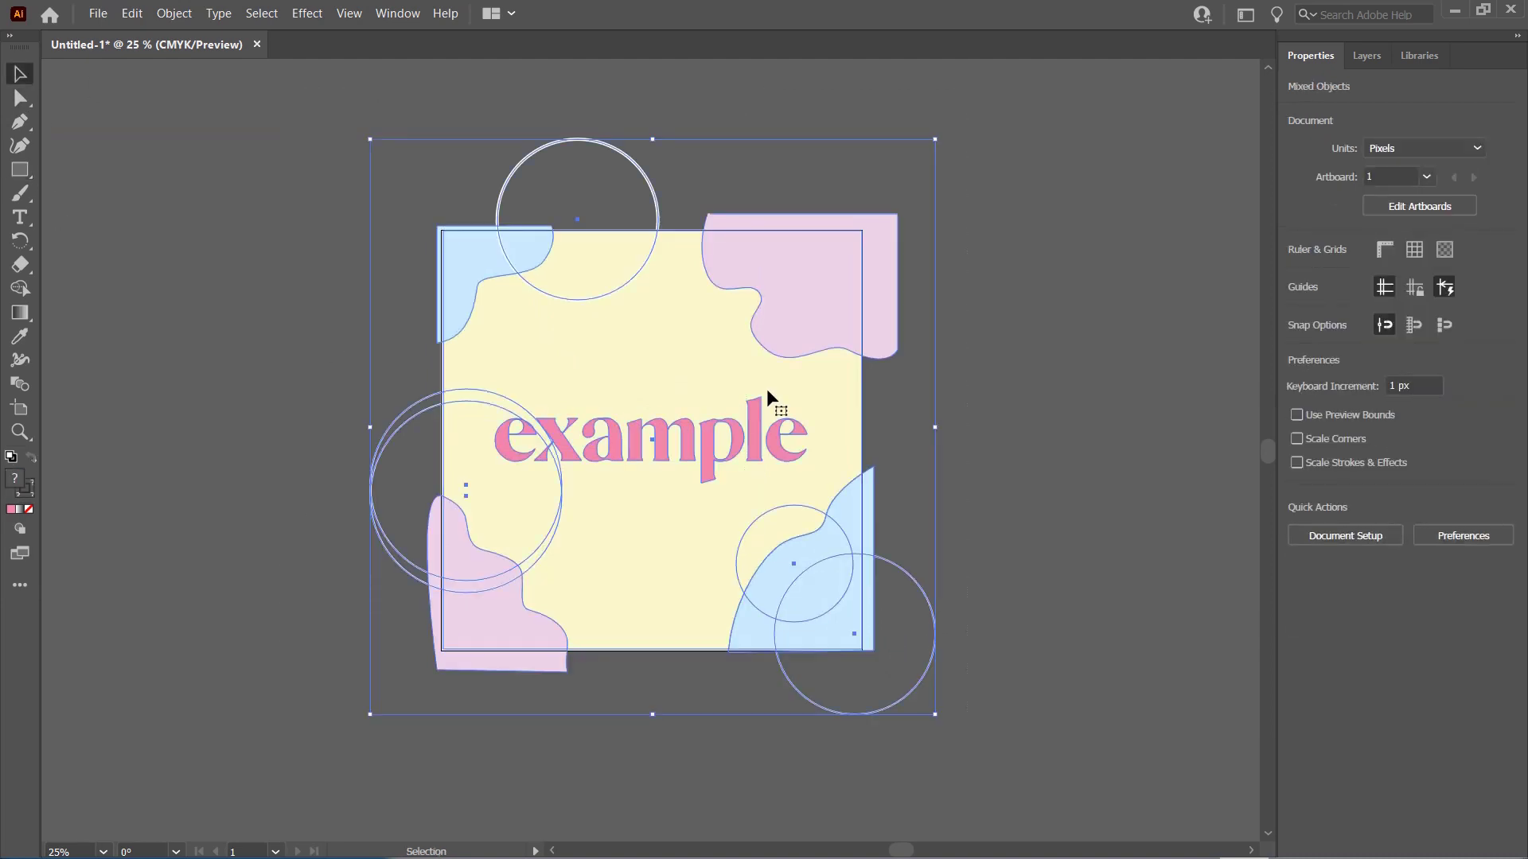
pyautogui.rightClick(755, 384)
pyautogui.click(989, 435)
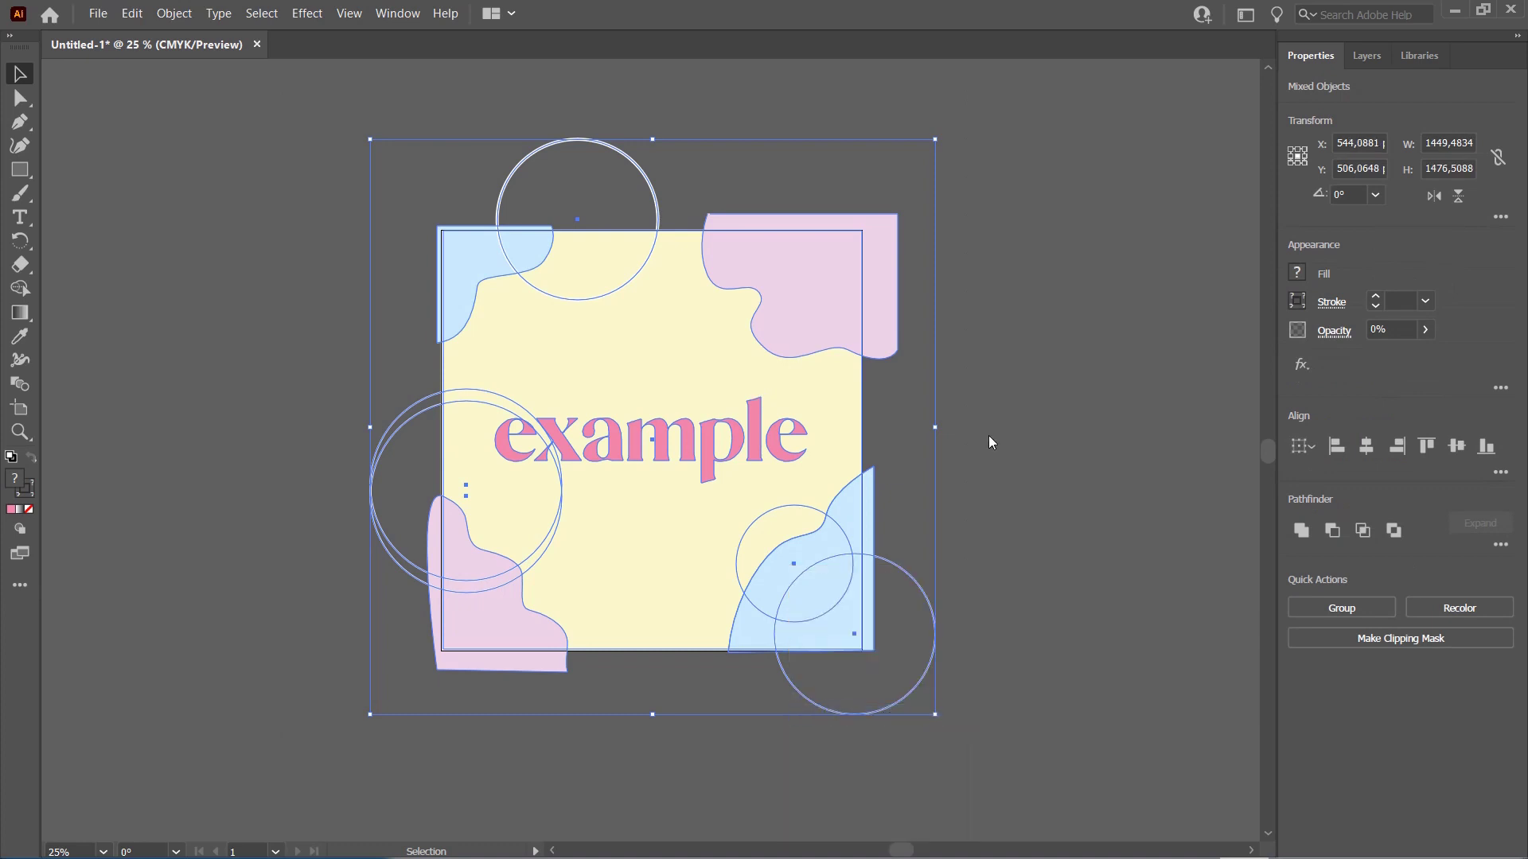
pyautogui.hotkey('ctrl', '7')
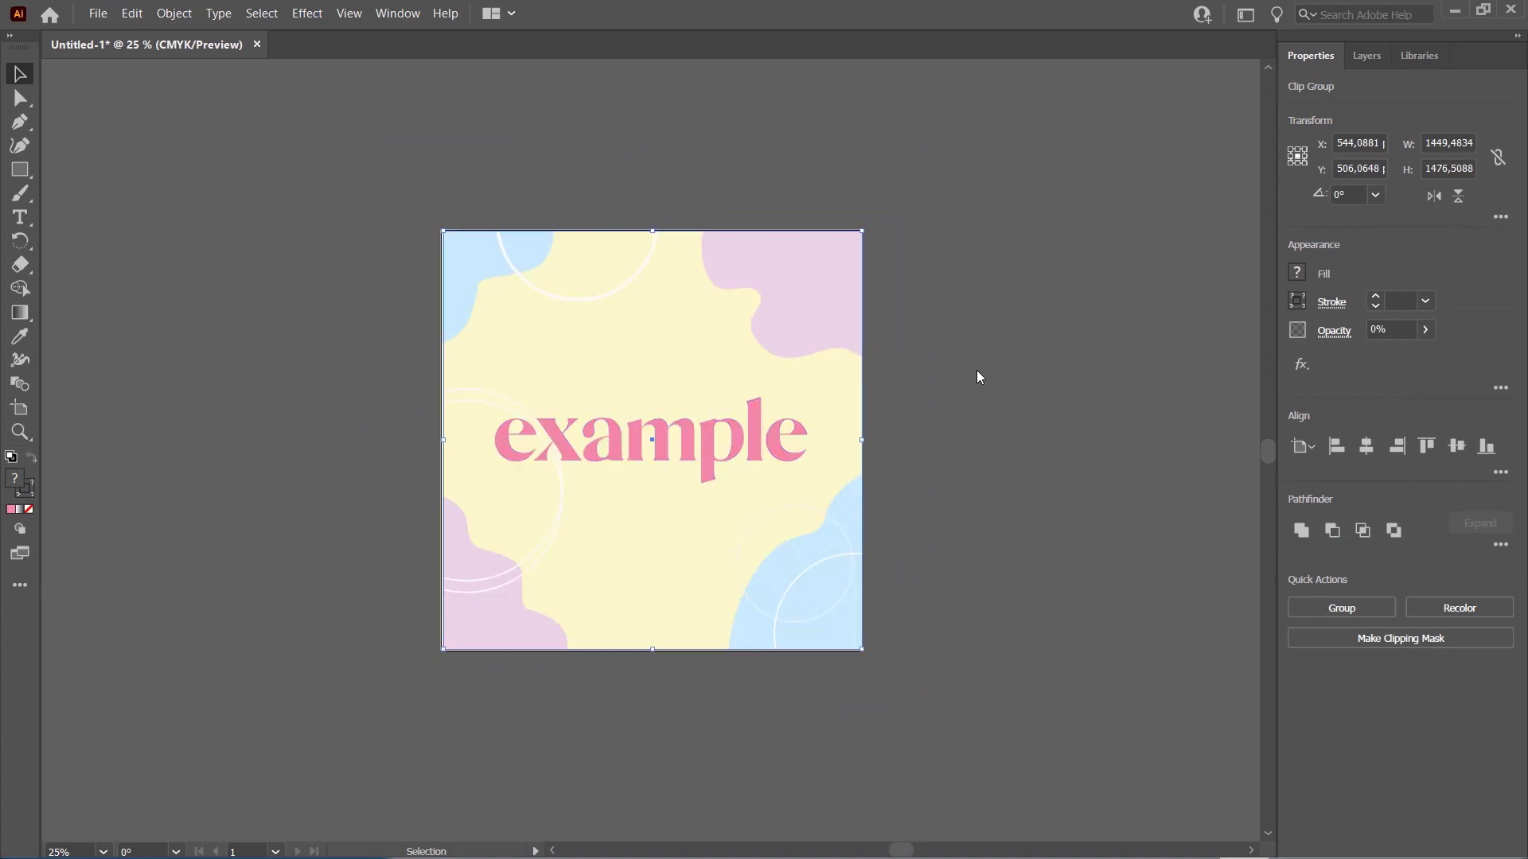
pyautogui.click(977, 364)
pyautogui.hotkey('ctrl', 'z')
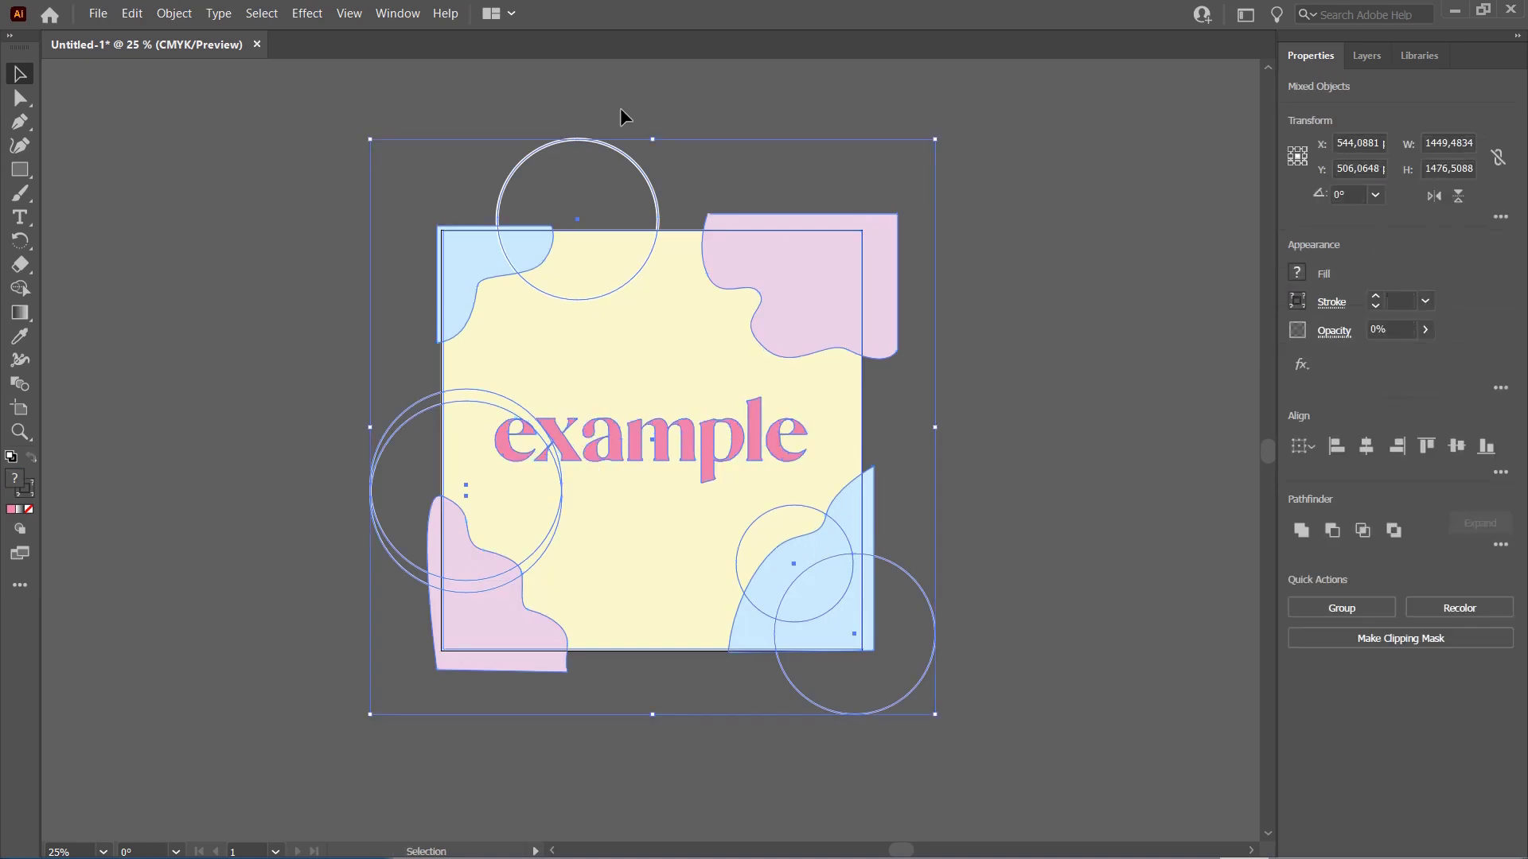
# Deselect everything and turn on View > Trim View to crop the display to the artboard.
pyautogui.click(622, 115)
pyautogui.click(327, 14)
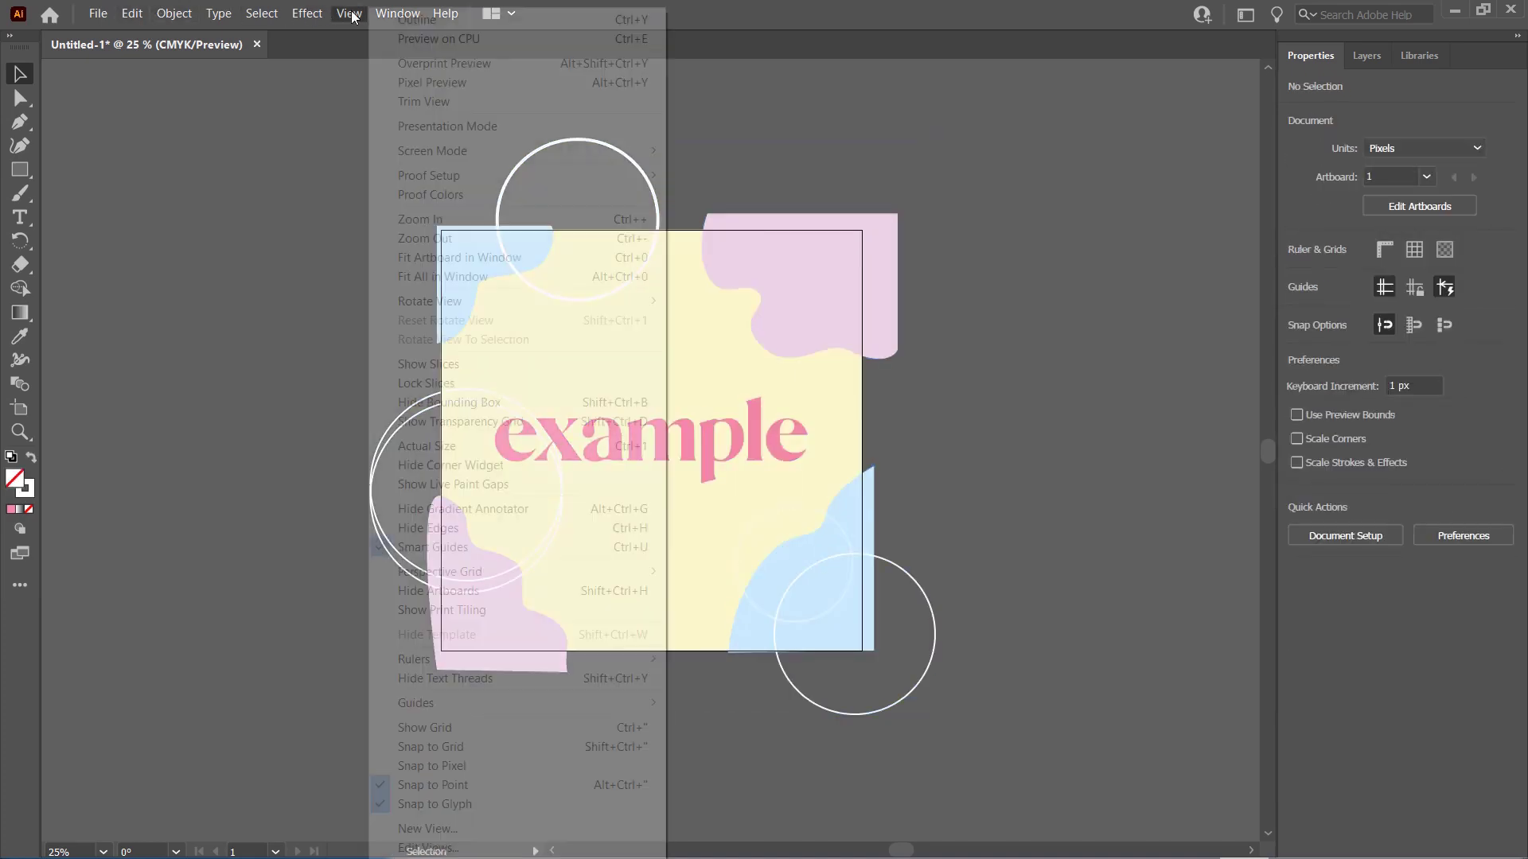
pyautogui.click(423, 101)
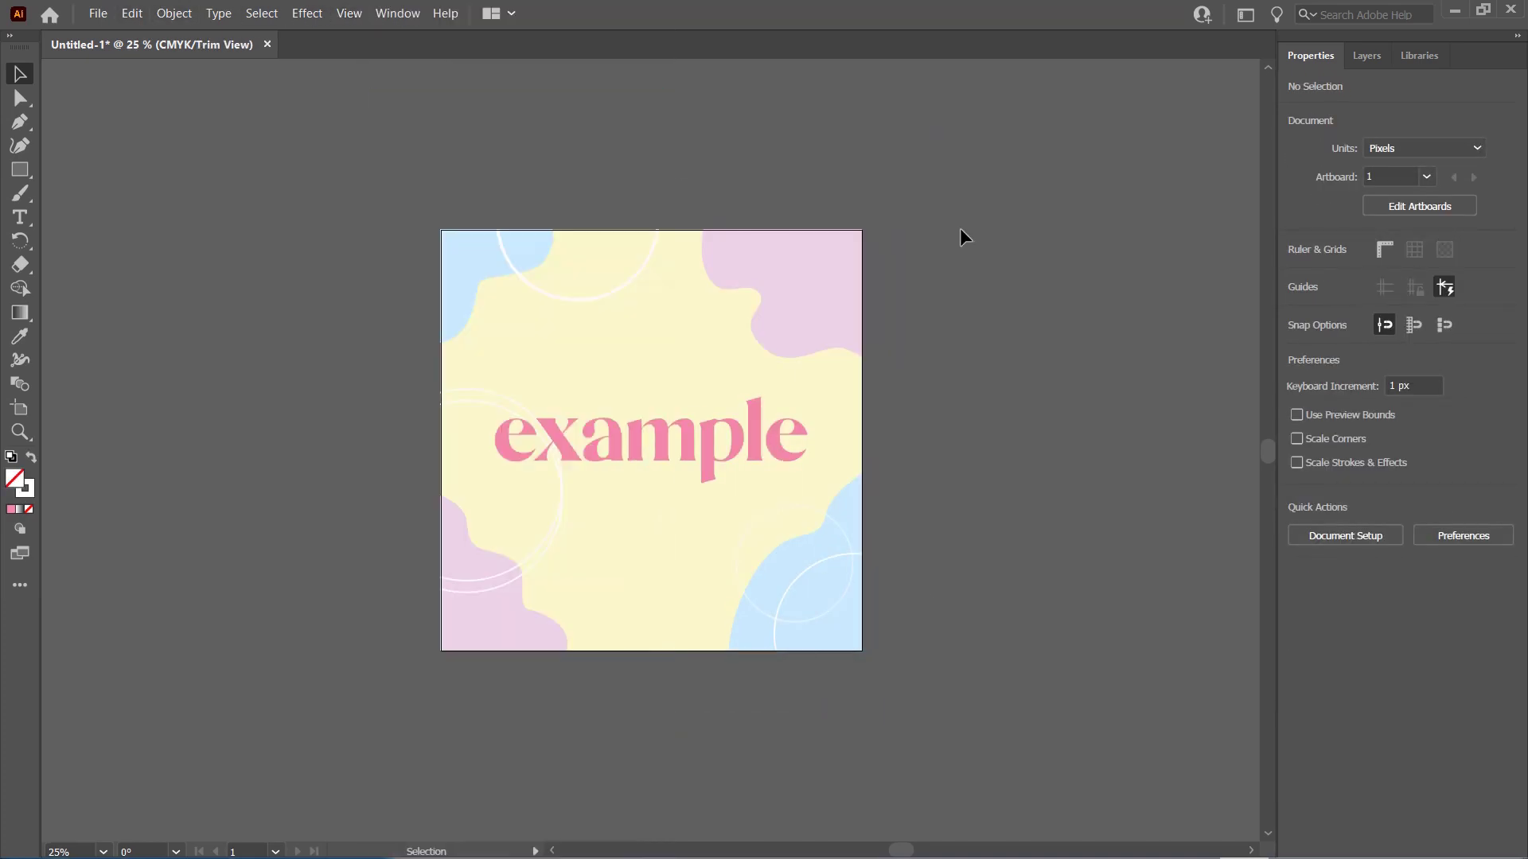